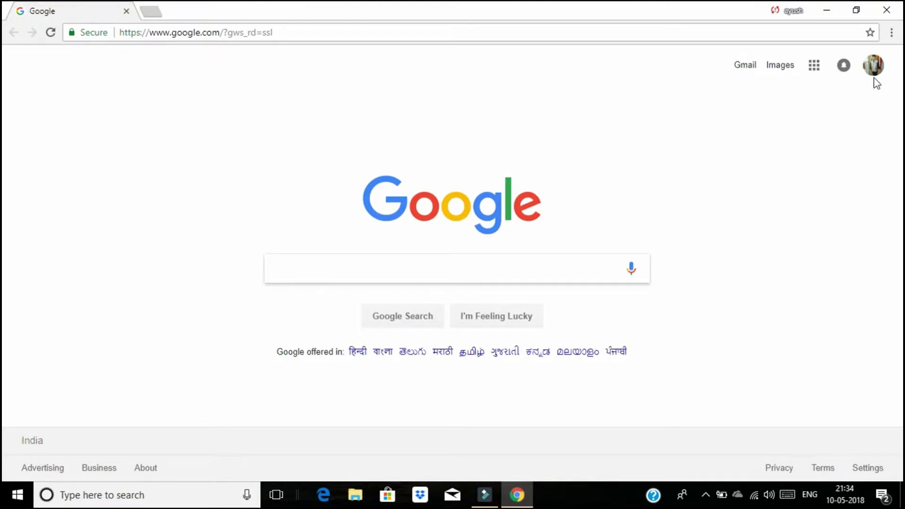
- Check the signed-in Google account, then switch to YouTube from the Google apps grid
{"action": "left_click", "coordinate": [874, 67]}
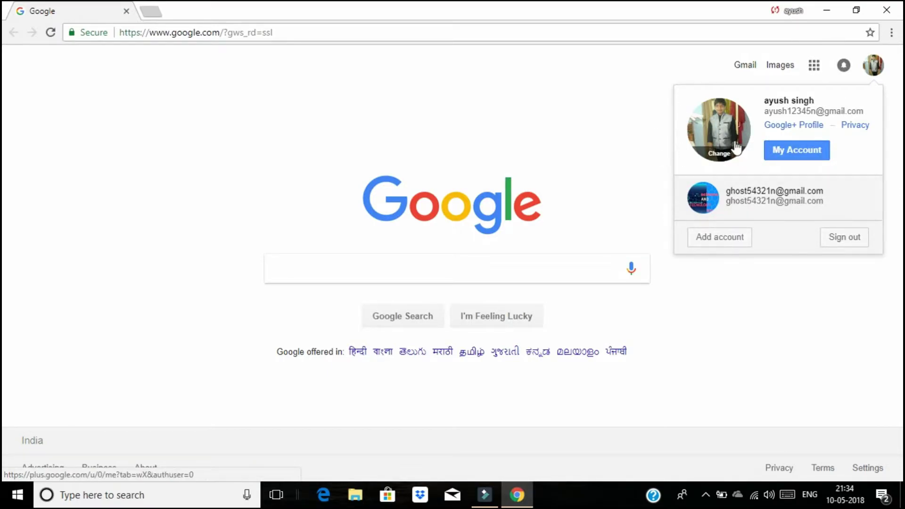
{"action": "left_click", "coordinate": [614, 146]}
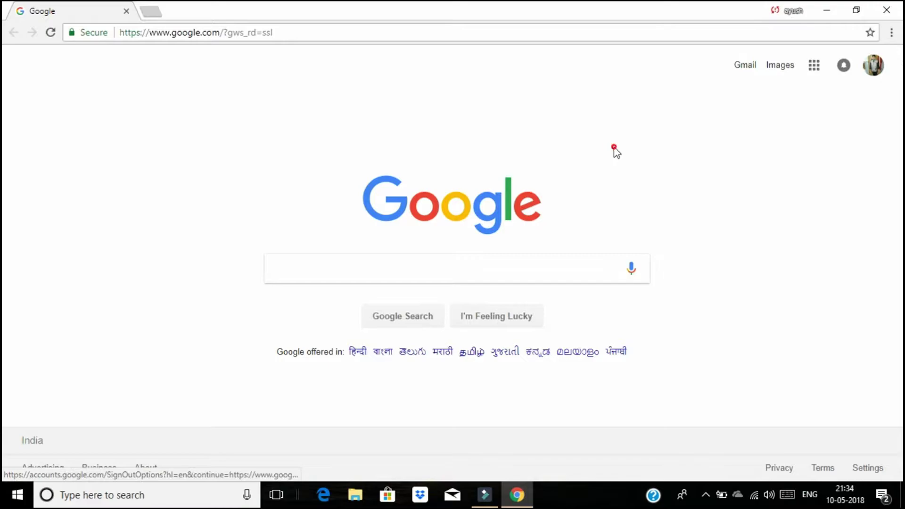
{"action": "left_click", "coordinate": [810, 70]}
{"action": "left_click", "coordinate": [841, 150]}
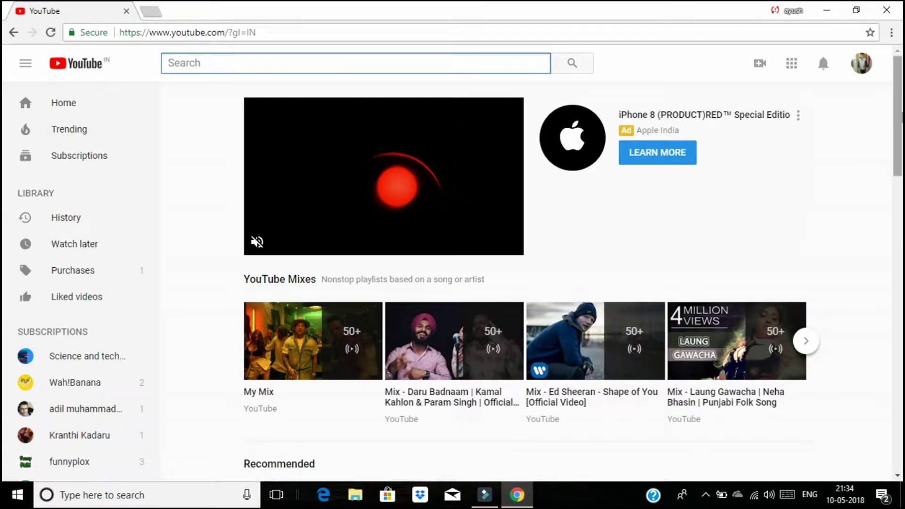
- Go to the account's own channel via My channel and open Customize Channel
{"action": "scroll", "coordinate": [861, 80], "scroll_direction": "down", "scroll_amount": 10}
{"action": "scroll", "coordinate": [860, 80], "scroll_direction": "up", "scroll_amount": 10}
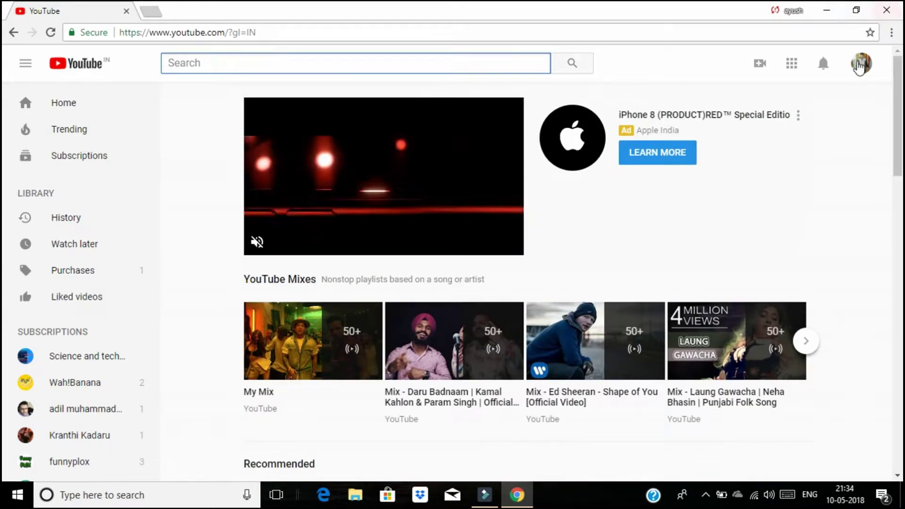
{"action": "left_click", "coordinate": [862, 66]}
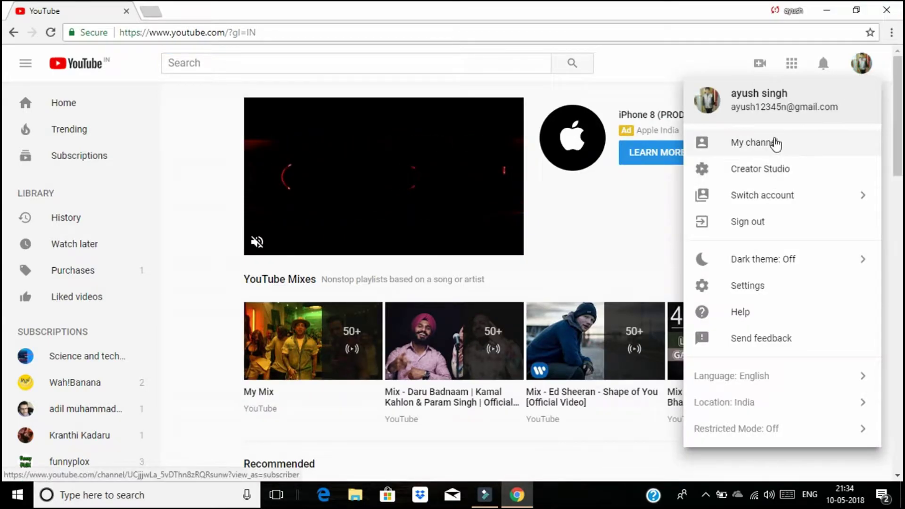
{"action": "left_click", "coordinate": [774, 142]}
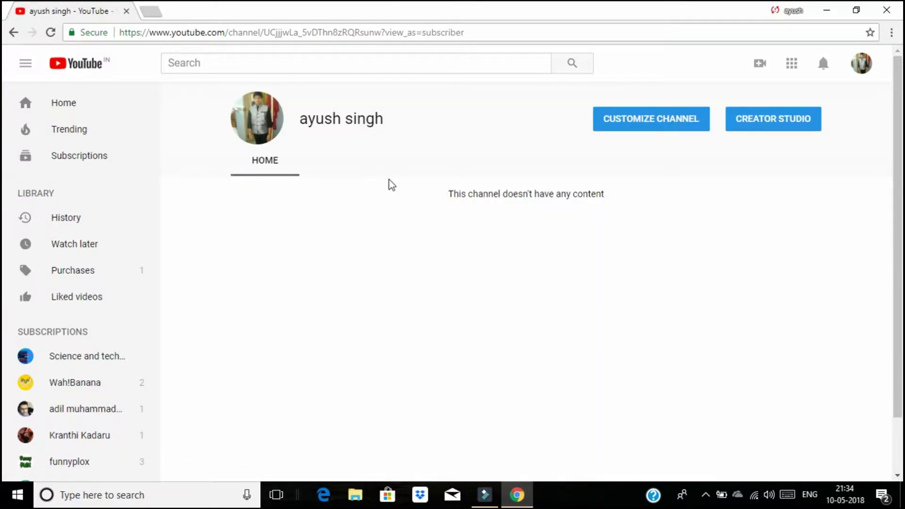
{"action": "left_click", "coordinate": [629, 122]}
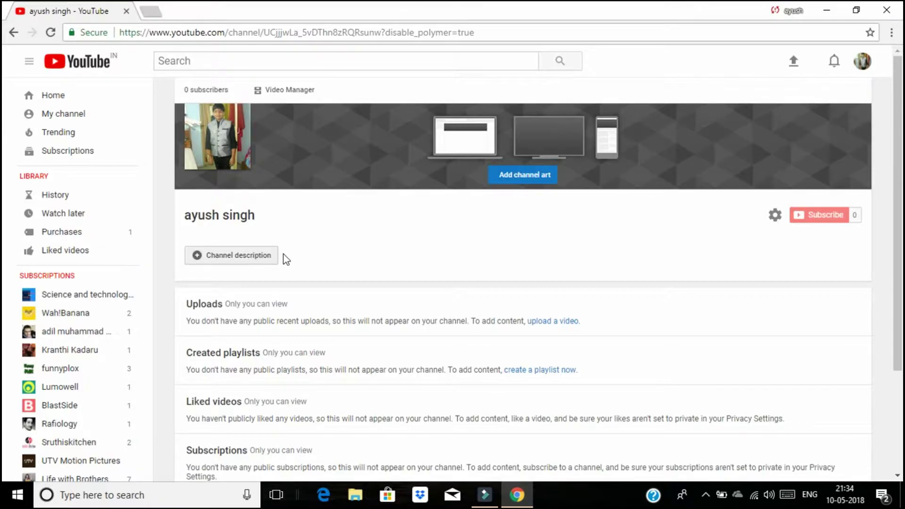
- Turn off privacy for liked videos and saved playlists in channel settings, and save
{"action": "left_click_drag", "start_coordinate": [900, 104], "coordinate": [900, 164]}
{"action": "scroll", "coordinate": [900, 164], "scroll_direction": "down", "scroll_amount": 2}
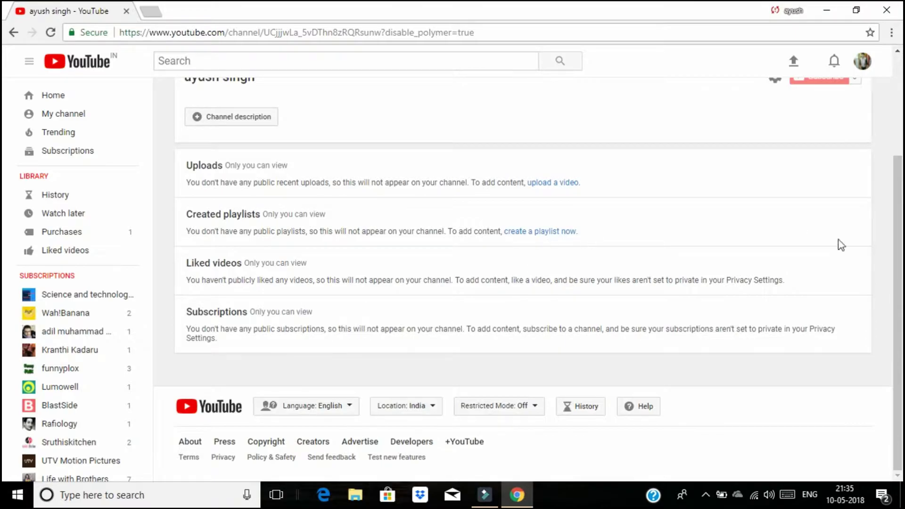
{"action": "scroll", "coordinate": [887, 264], "scroll_direction": "up", "scroll_amount": 3}
{"action": "left_click", "coordinate": [776, 216]}
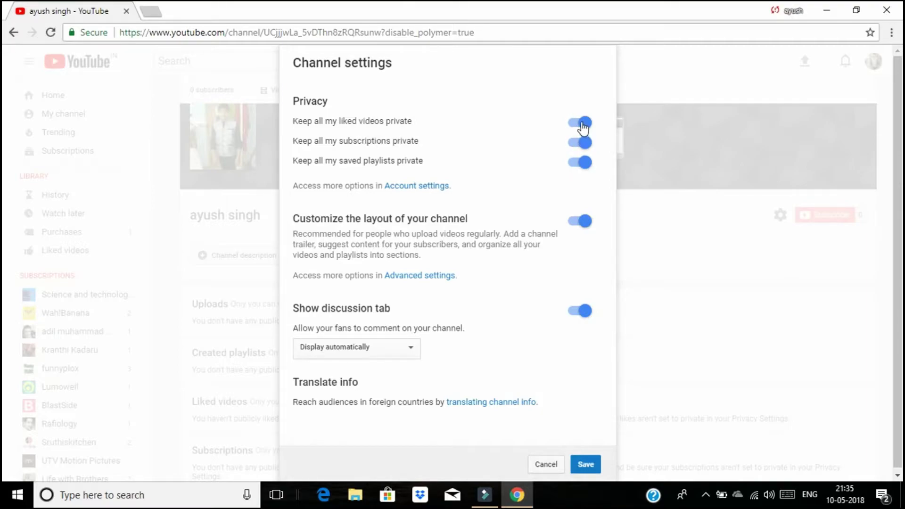
{"action": "left_click", "coordinate": [583, 124]}
{"action": "left_click", "coordinate": [583, 163]}
{"action": "left_click", "coordinate": [581, 467]}
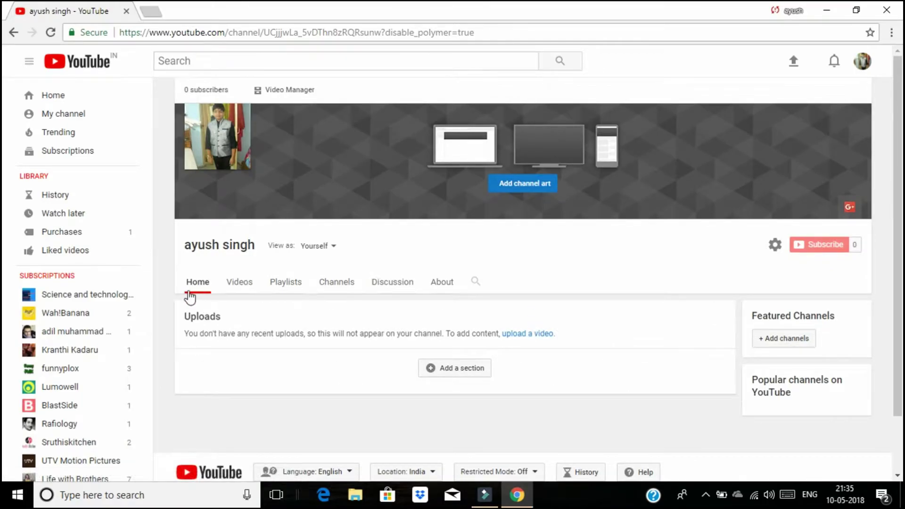
- Browse the channel's Videos, Channels and Discussion sections, then go to Creator Studio
{"action": "left_click", "coordinate": [255, 286]}
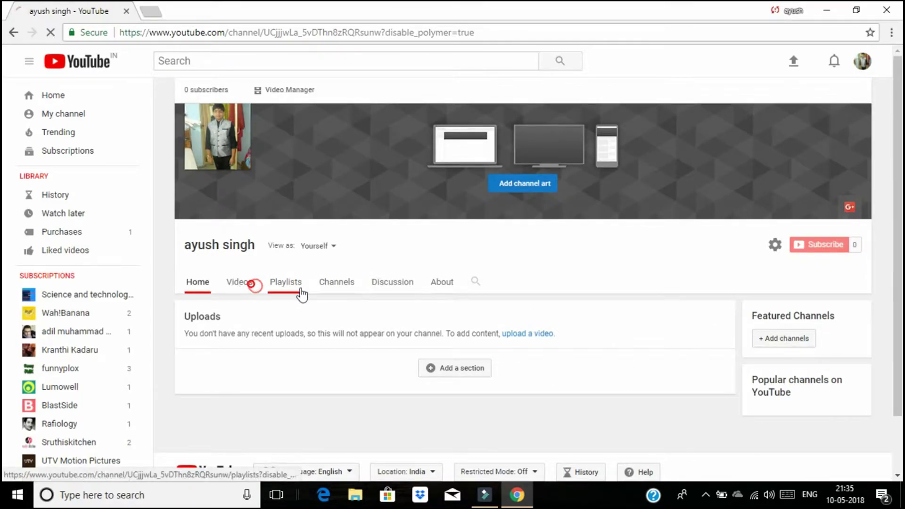
{"action": "left_click", "coordinate": [340, 282]}
{"action": "left_click", "coordinate": [400, 282]}
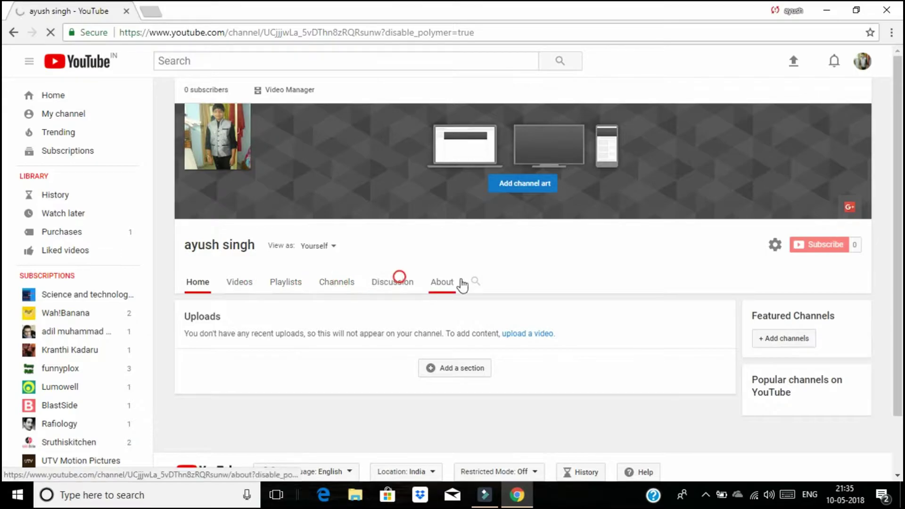
{"action": "left_click", "coordinate": [475, 282]}
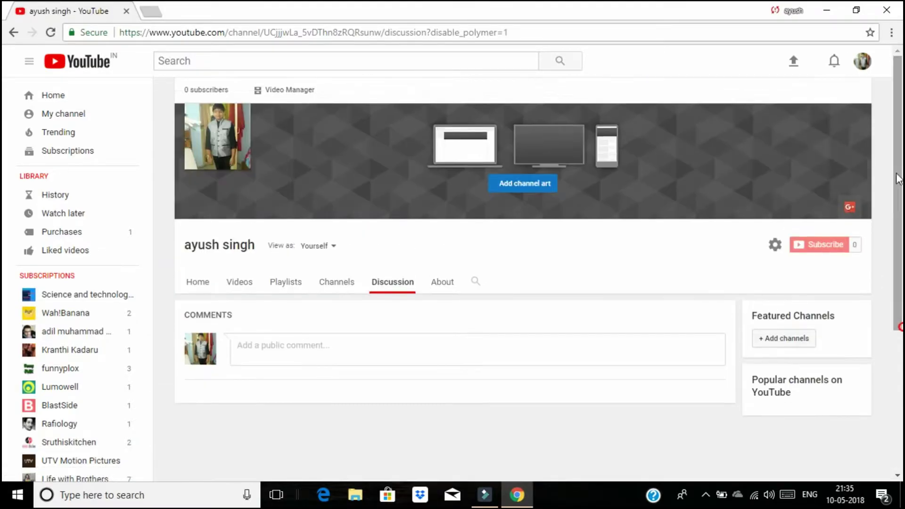
{"action": "left_click", "coordinate": [862, 63]}
{"action": "left_click", "coordinate": [783, 138]}
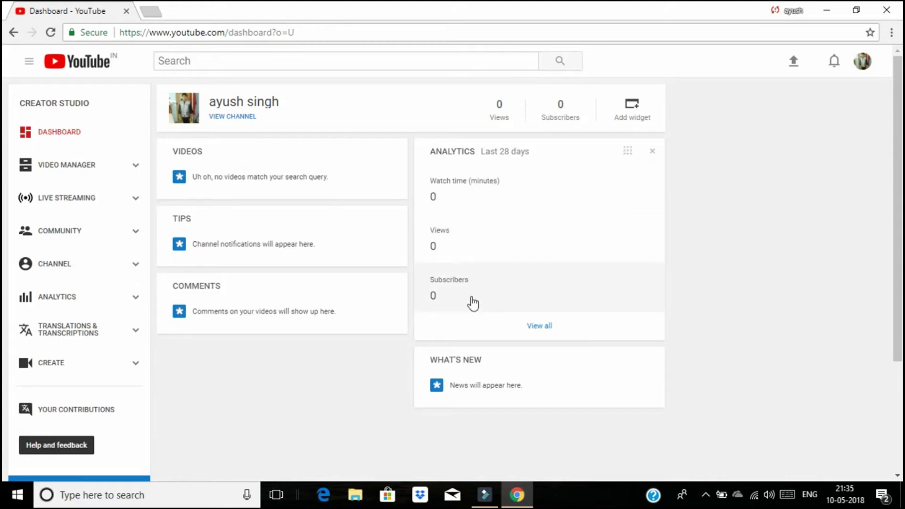
- Check the Longer videos and Custom thumbnails cards, view Analytics, then reach YouTube account settings
{"action": "left_click", "coordinate": [71, 266]}
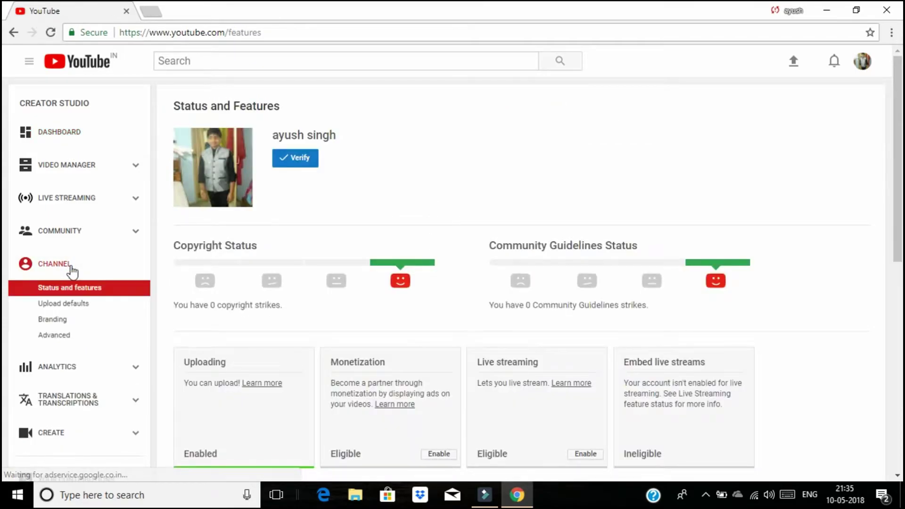
{"action": "left_click_drag", "start_coordinate": [898, 176], "coordinate": [898, 242]}
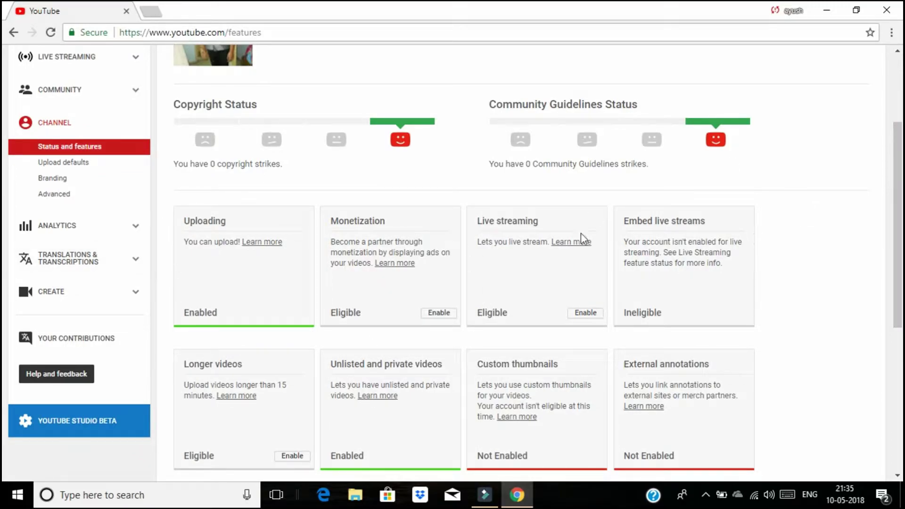
{"action": "scroll", "coordinate": [581, 233], "scroll_direction": "down", "scroll_amount": 3}
{"action": "scroll", "coordinate": [275, 238], "scroll_direction": "up", "scroll_amount": 3}
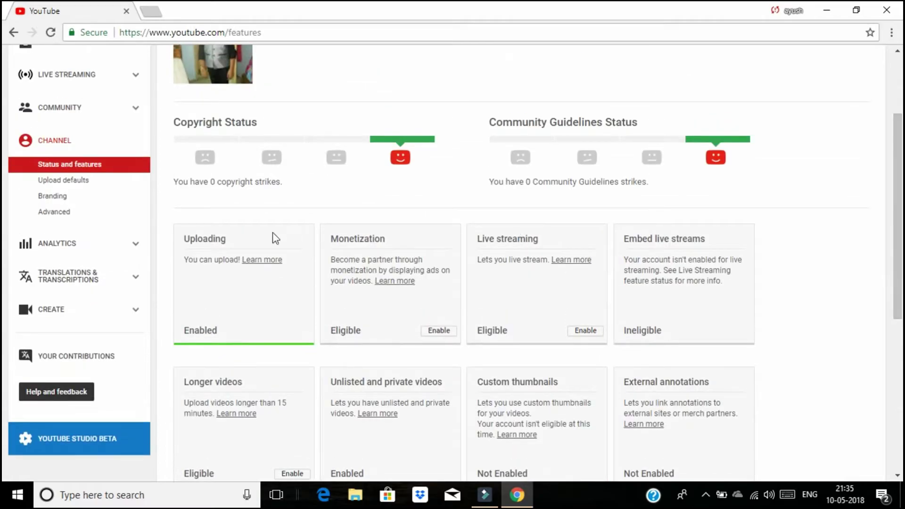
{"action": "left_click", "coordinate": [88, 243]}
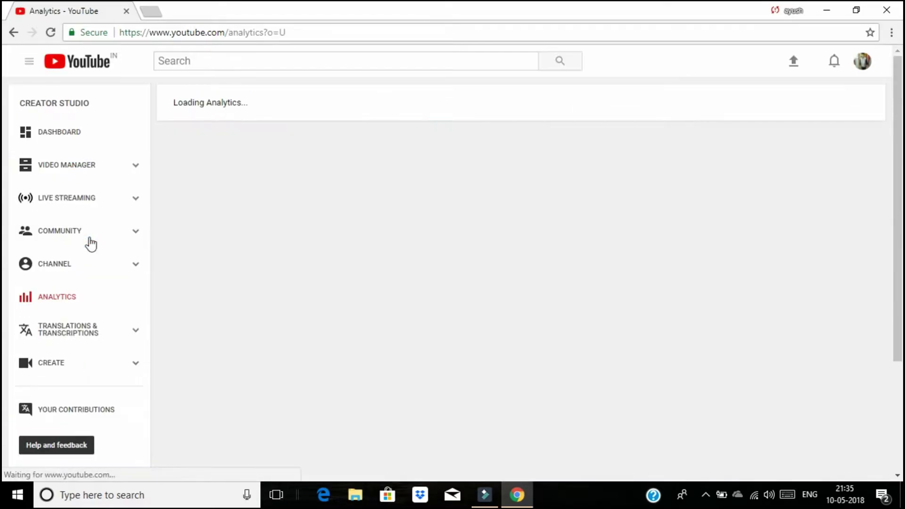
{"action": "left_click", "coordinate": [870, 71]}
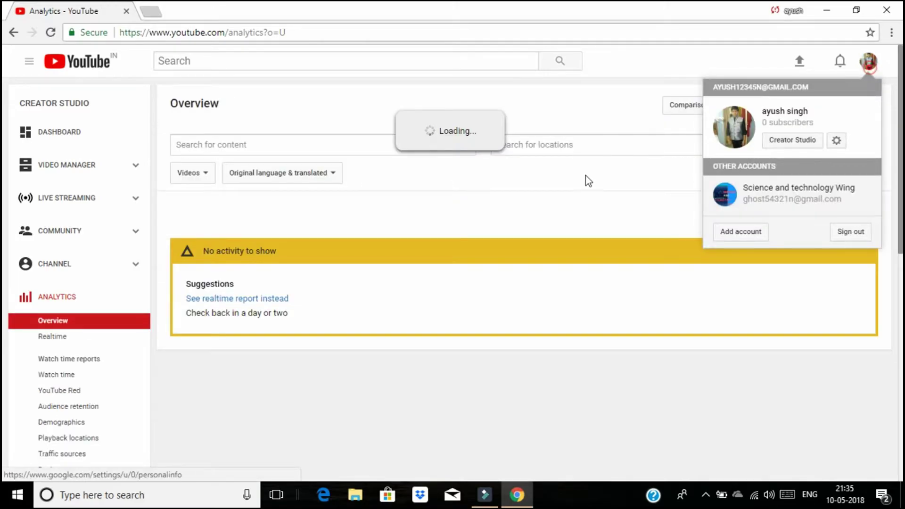
{"action": "left_click", "coordinate": [836, 145]}
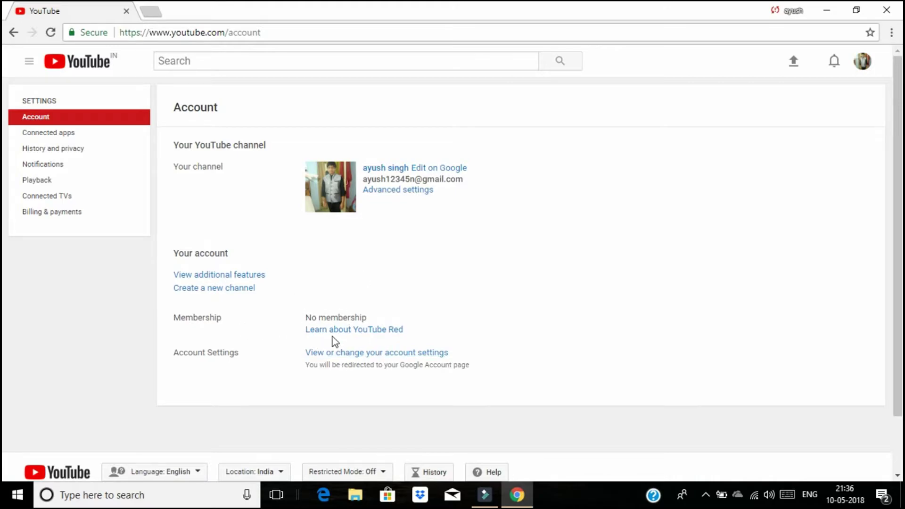
- Look at the channel's Advanced settings, then go back to the Analytics Overview
{"action": "left_click", "coordinate": [388, 190]}
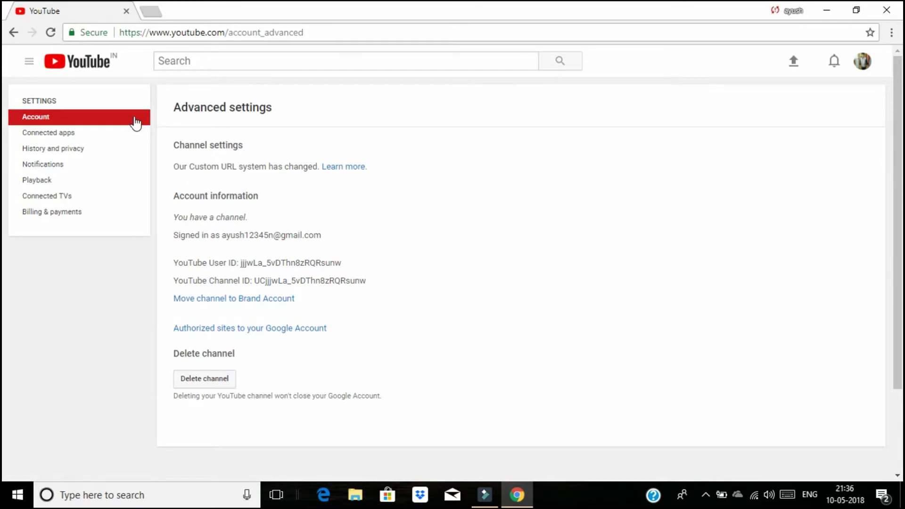
{"action": "left_click", "coordinate": [9, 37]}
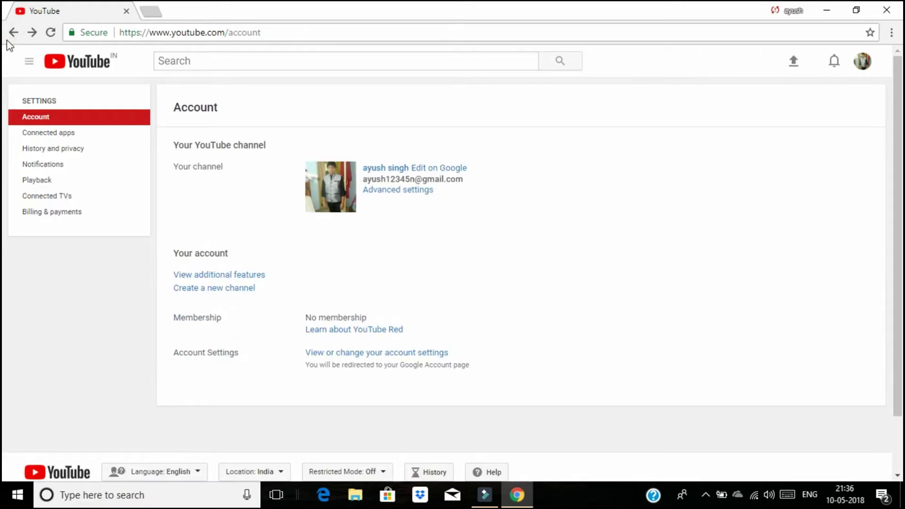
{"action": "left_click", "coordinate": [10, 35]}
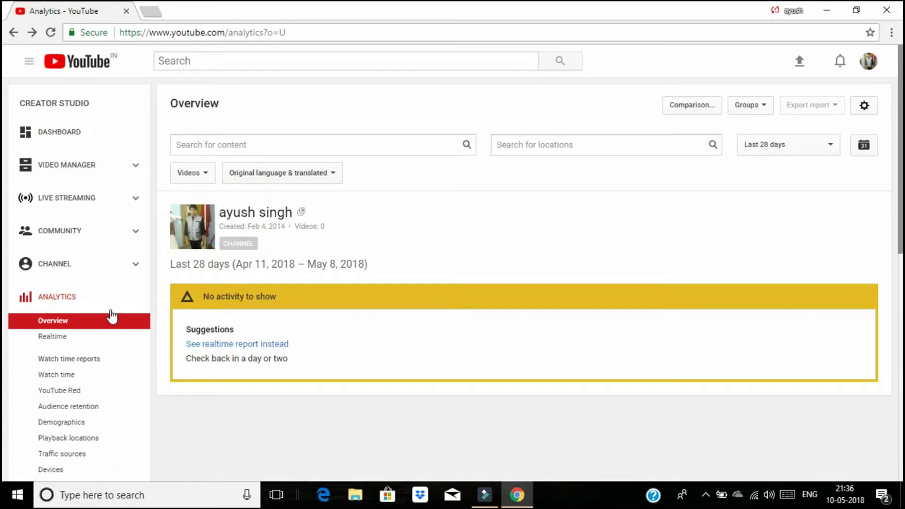
- Scroll the Status and Features cards: 0 copyright and Community Guidelines strikes, uploading enabled
{"action": "left_click", "coordinate": [69, 264]}
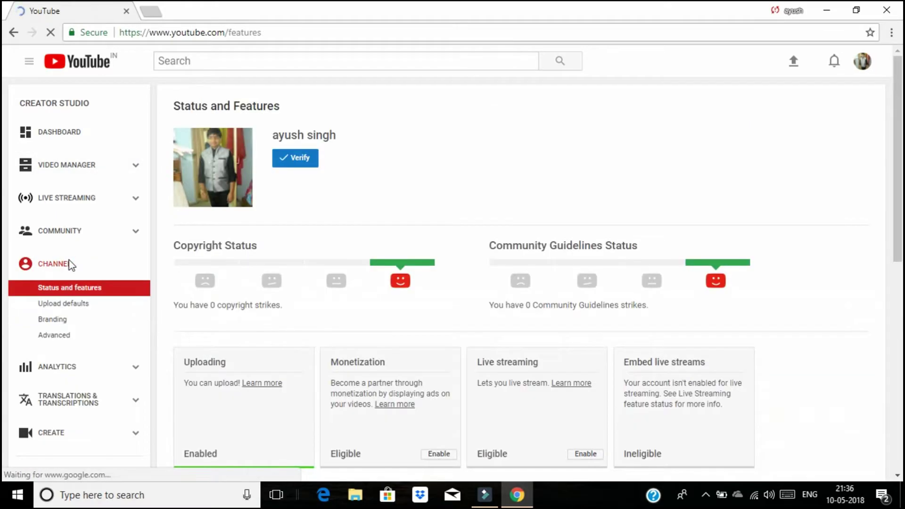
{"action": "scroll", "coordinate": [899, 205], "scroll_direction": "down", "scroll_amount": 4}
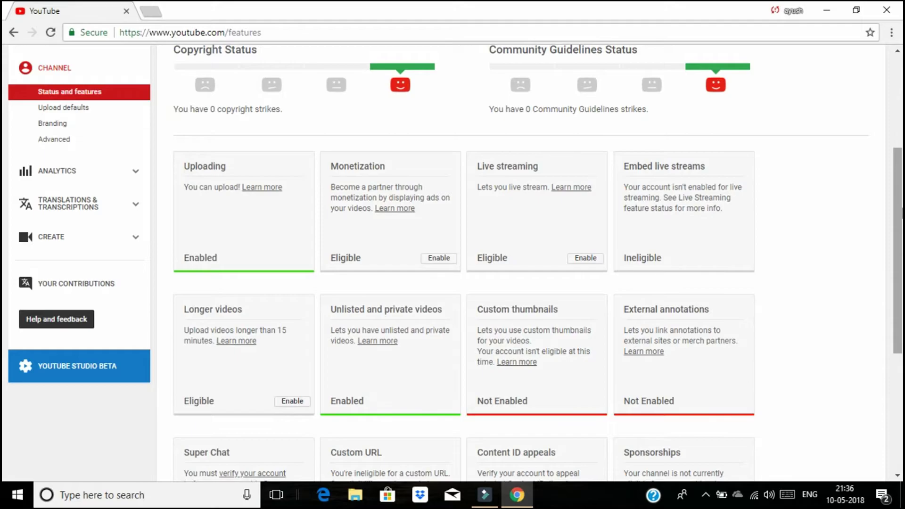
{"action": "scroll", "coordinate": [901, 211], "scroll_direction": "down", "scroll_amount": 2}
{"action": "scroll", "coordinate": [900, 208], "scroll_direction": "up", "scroll_amount": 2}
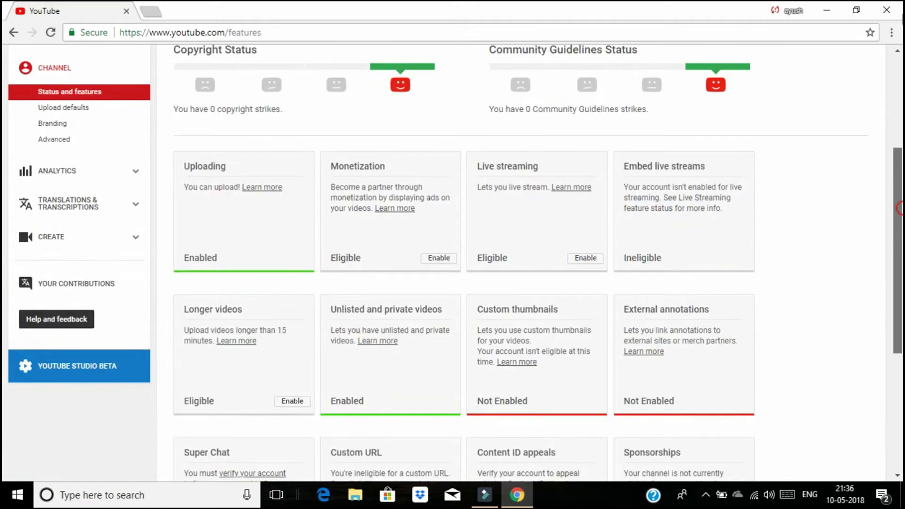
{"action": "scroll", "coordinate": [901, 114], "scroll_direction": "up", "scroll_amount": 4}
{"action": "scroll", "coordinate": [901, 115], "scroll_direction": "down", "scroll_amount": 2}
{"action": "scroll", "coordinate": [901, 114], "scroll_direction": "up", "scroll_amount": 2}
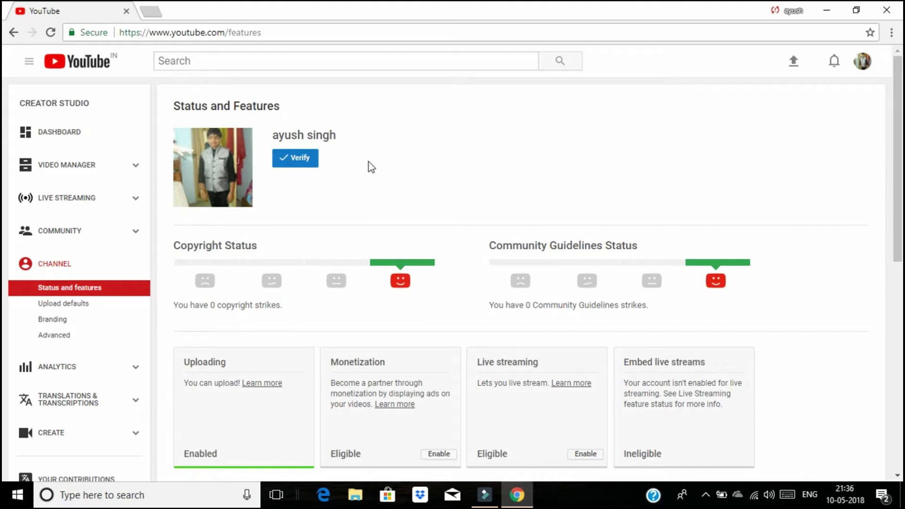
- Start phone verification by automated voice call and submit the account's phone number
{"action": "left_click", "coordinate": [283, 159]}
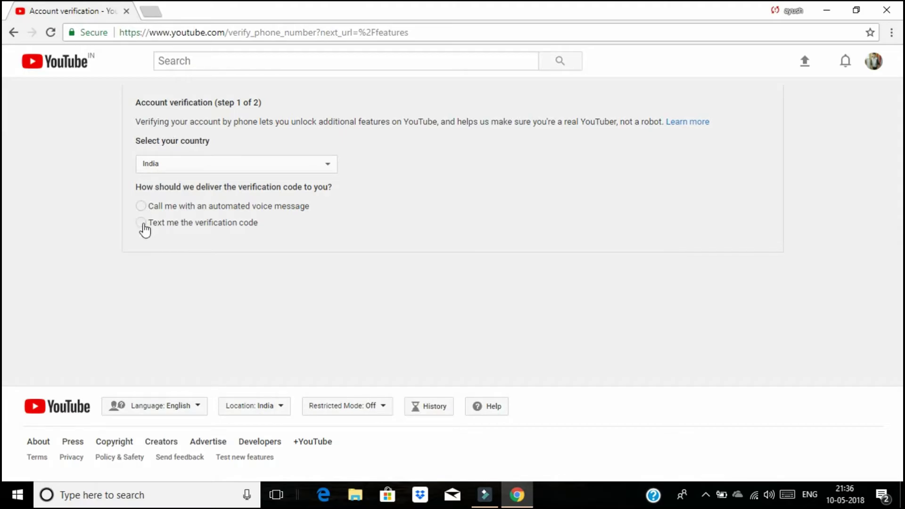
{"action": "left_click", "coordinate": [141, 206]}
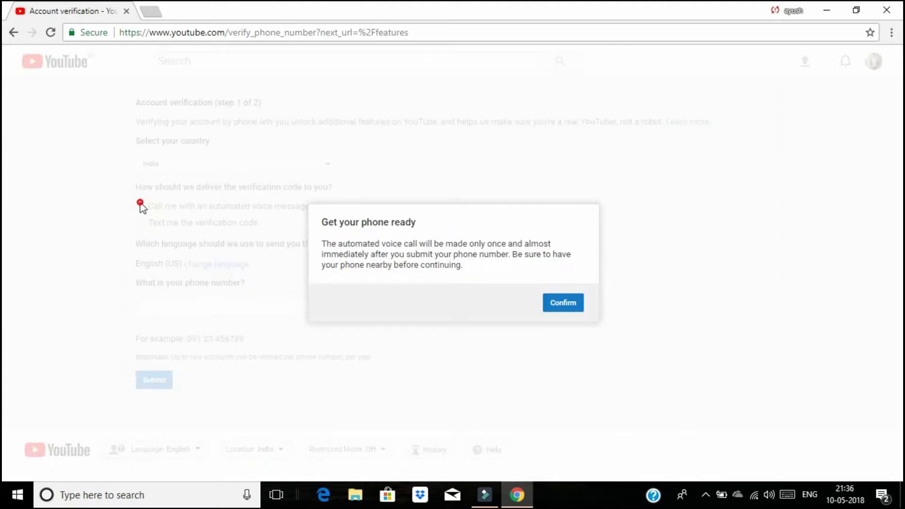
{"action": "left_click", "coordinate": [562, 305]}
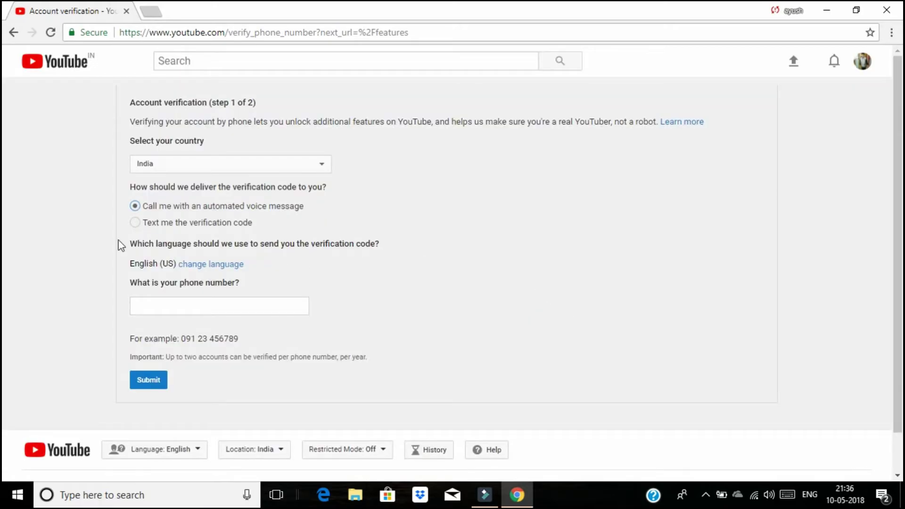
{"action": "left_click", "coordinate": [190, 307]}
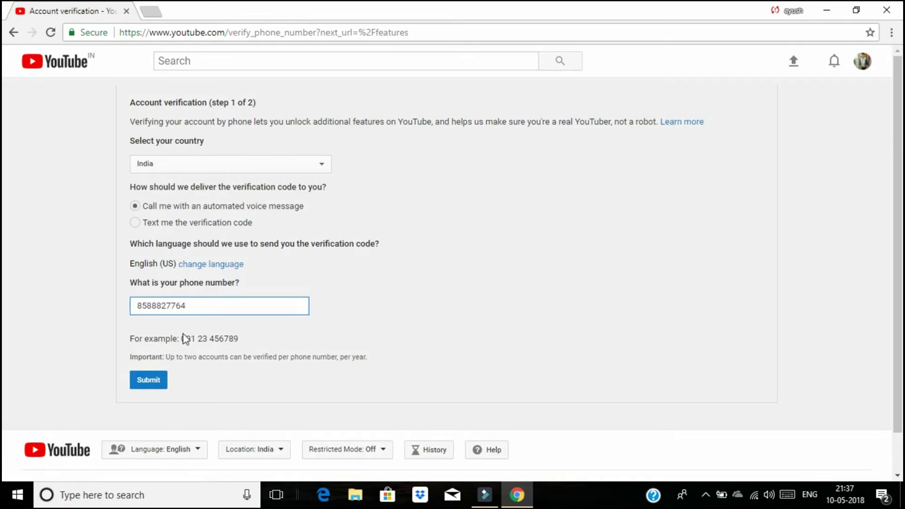
{"action": "left_click", "coordinate": [153, 383]}
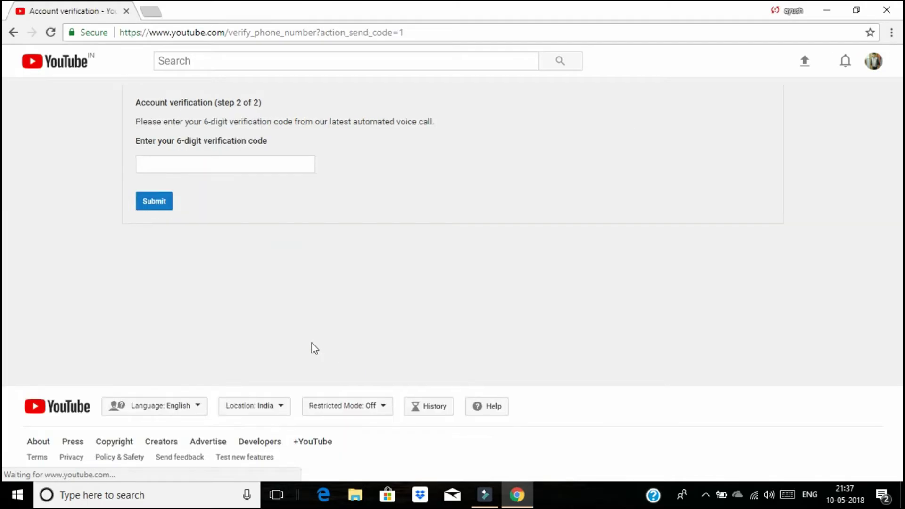
- Enter the 6-digit verification code received by voice call and submit it
{"action": "left_click", "coordinate": [229, 159]}
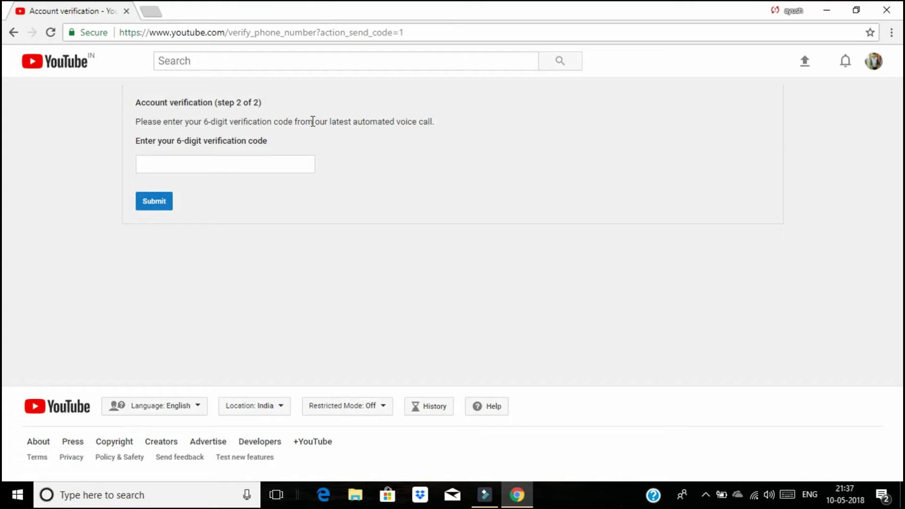
{"action": "left_click", "coordinate": [174, 161]}
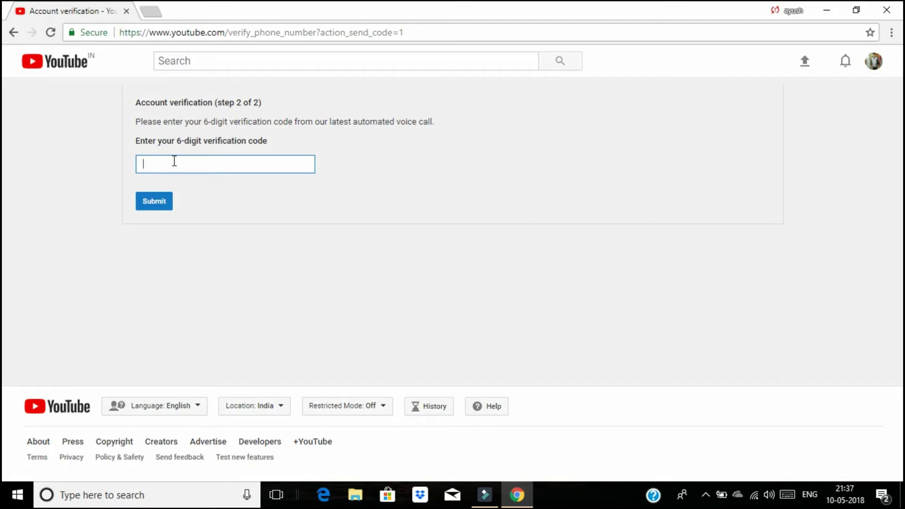
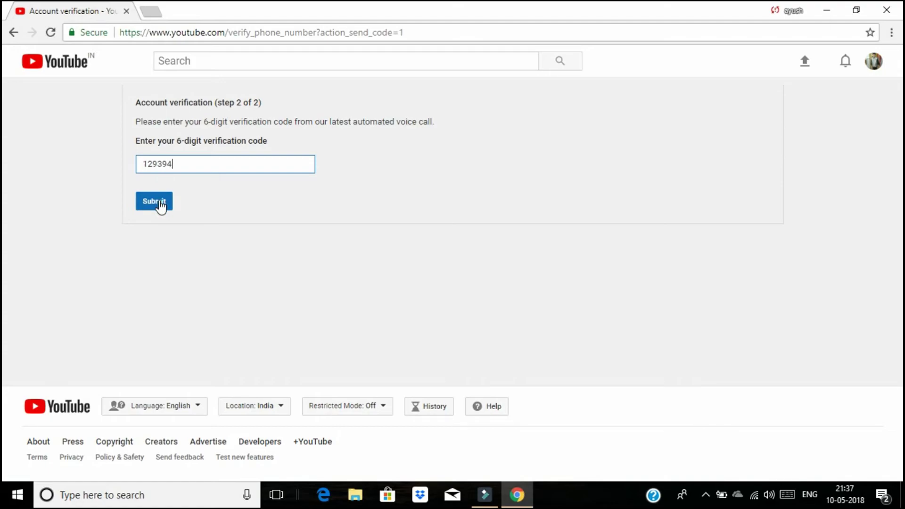
{"action": "left_click", "coordinate": [160, 201]}
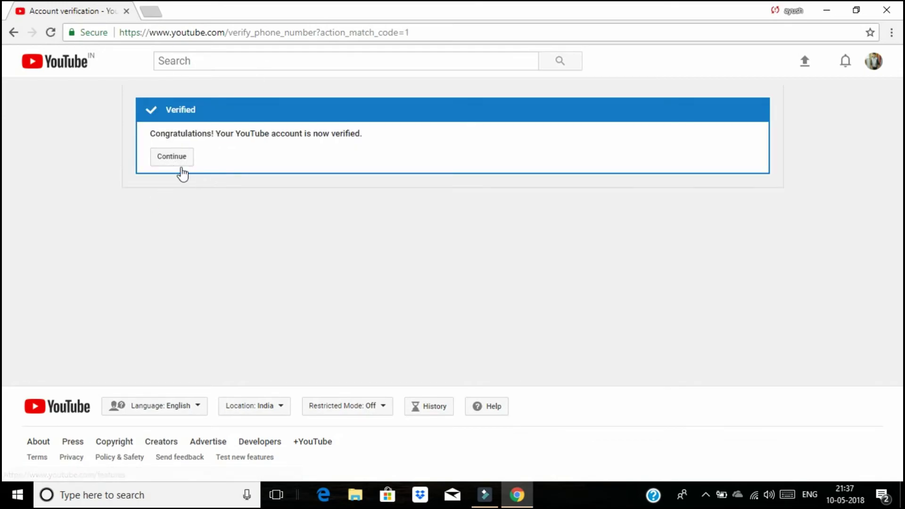
- Continue to Status and Features and confirm Verified, with Longer videos and Custom thumbnails enabled
{"action": "left_click", "coordinate": [179, 154]}
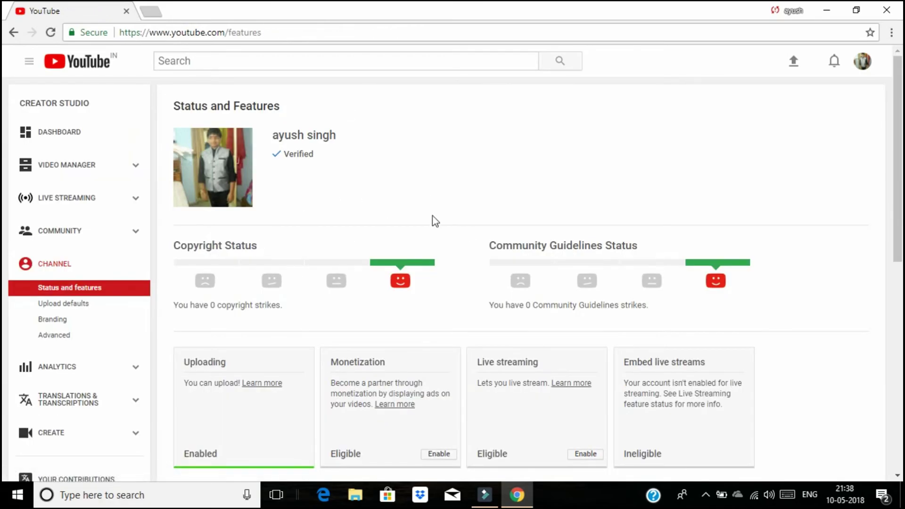
{"action": "scroll", "coordinate": [901, 149], "scroll_direction": "down", "scroll_amount": 5}
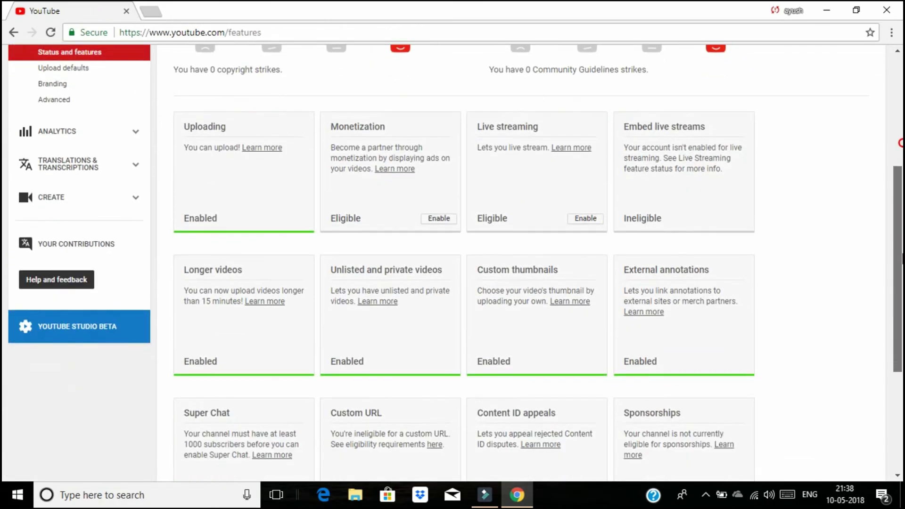
{"action": "scroll", "coordinate": [902, 253], "scroll_direction": "up", "scroll_amount": 5}
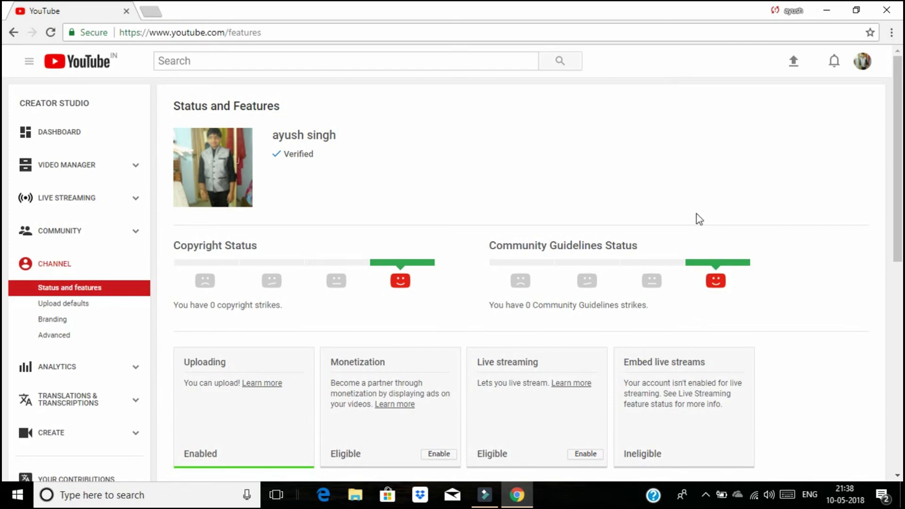
{"action": "left_click", "coordinate": [706, 495]}
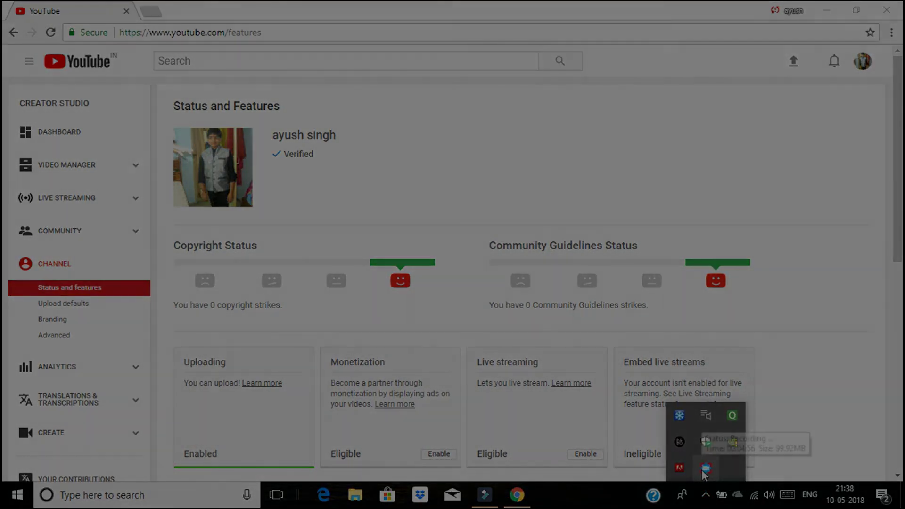